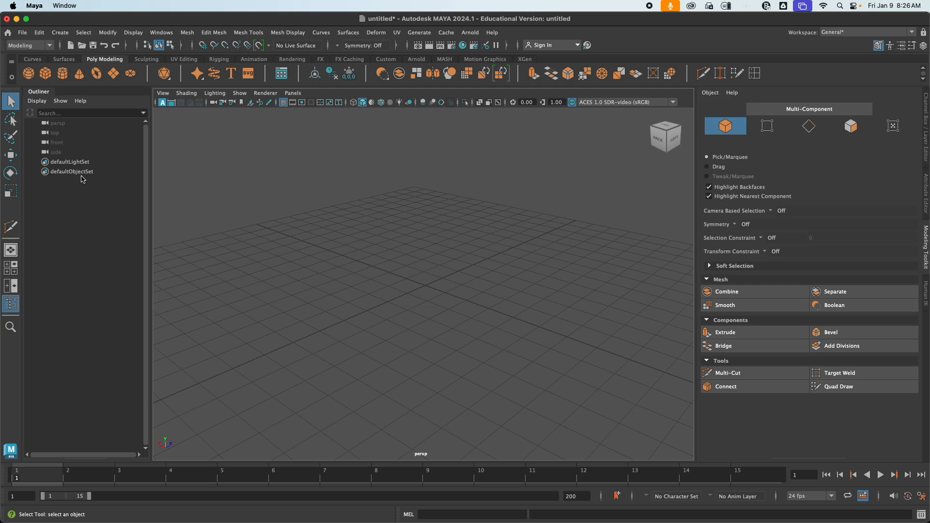
Create a polygon torus and examine its edge loops from several angles
click(95, 76)
scroll(477, 326, up, 2)
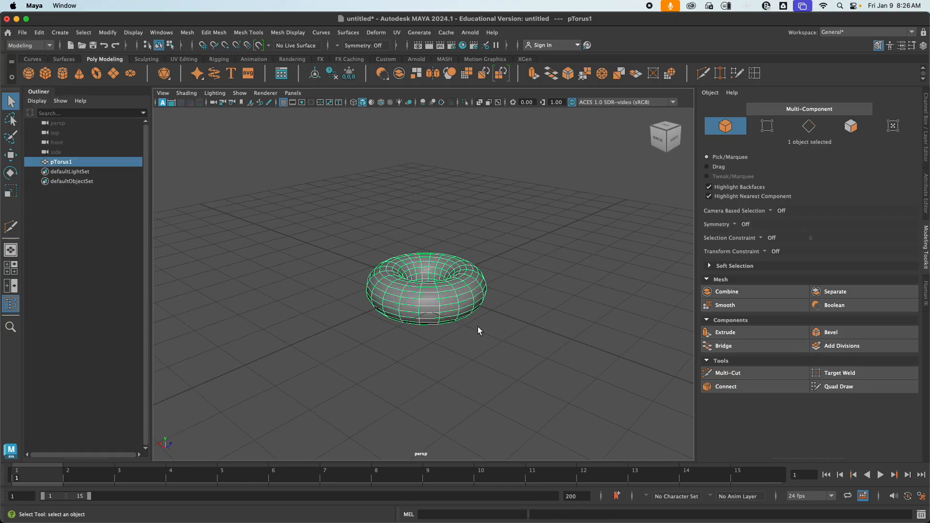
scroll(459, 309, up, 3)
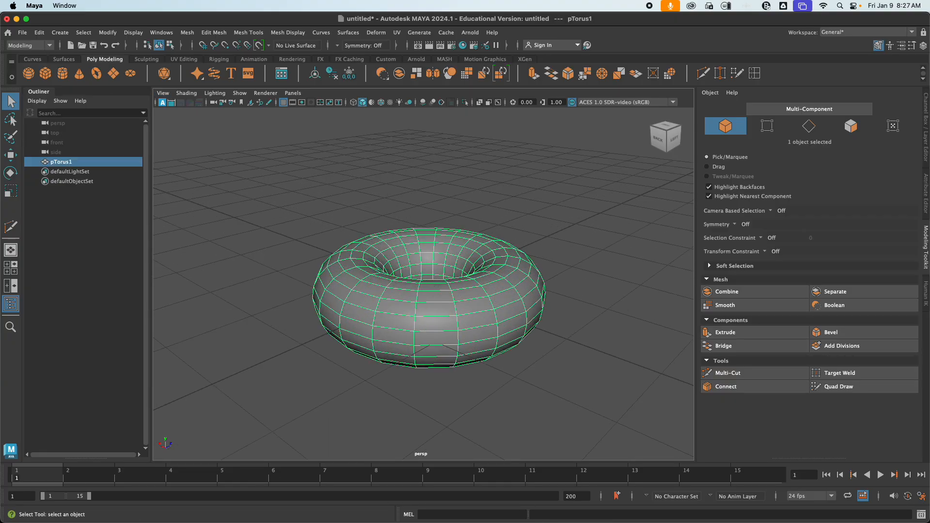
alt+drag(436, 280, 386, 262)
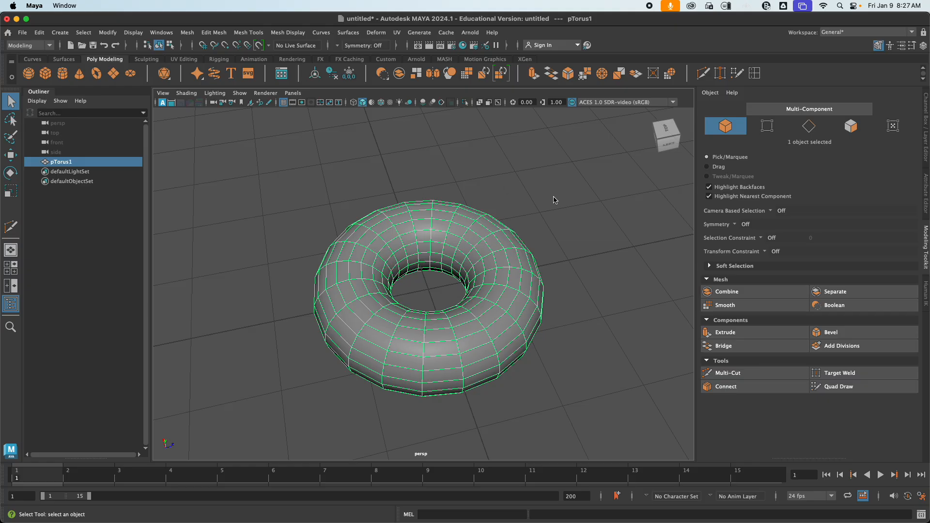
alt+drag(554, 293, 484, 293)
alt+drag(405, 321, 451, 304)
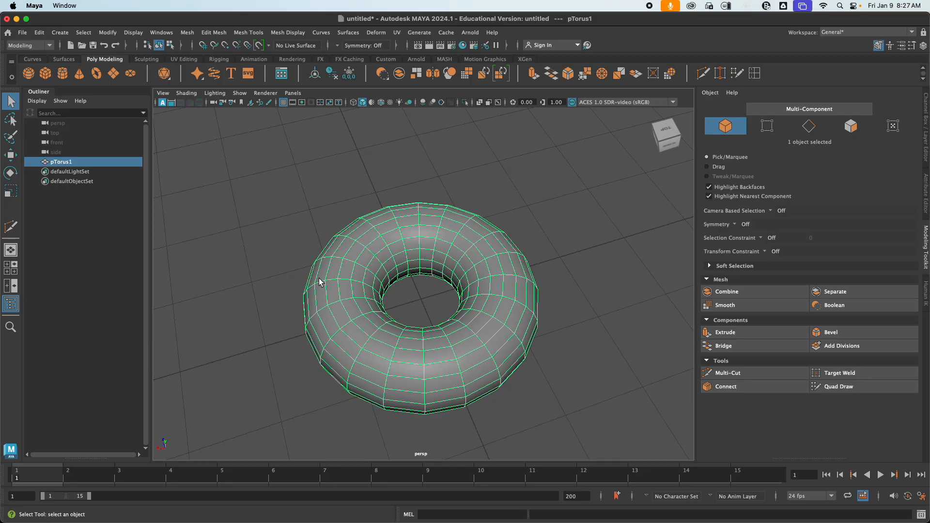
alt+drag(439, 333, 365, 373)
alt+drag(450, 345, 493, 342)
alt+middle_drag(421, 349, 486, 349)
alt+drag(487, 349, 493, 354)
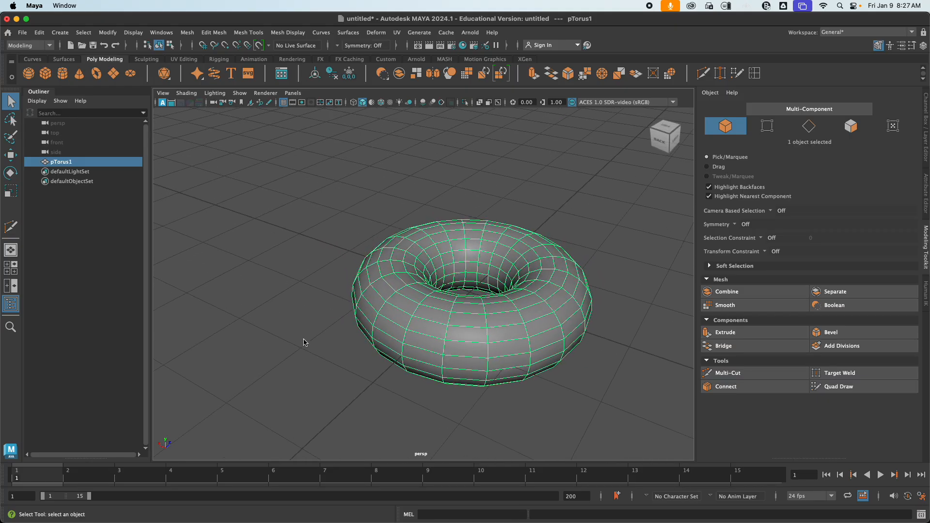
Preview the torus in smooth mesh display and return it to the unsmoothed display
key(3)
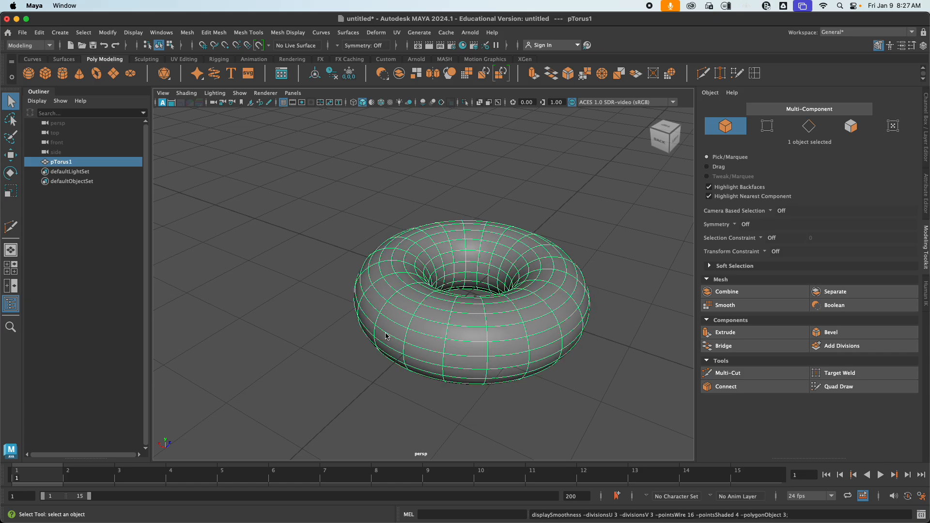
click(511, 384)
click(469, 335)
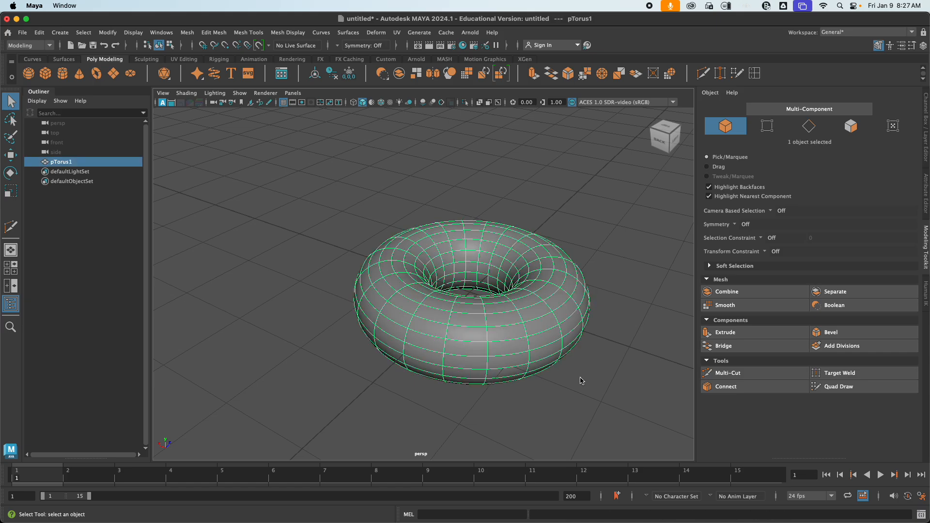
key(1)
click(576, 377)
alt+drag(497, 407, 487, 327)
click(487, 329)
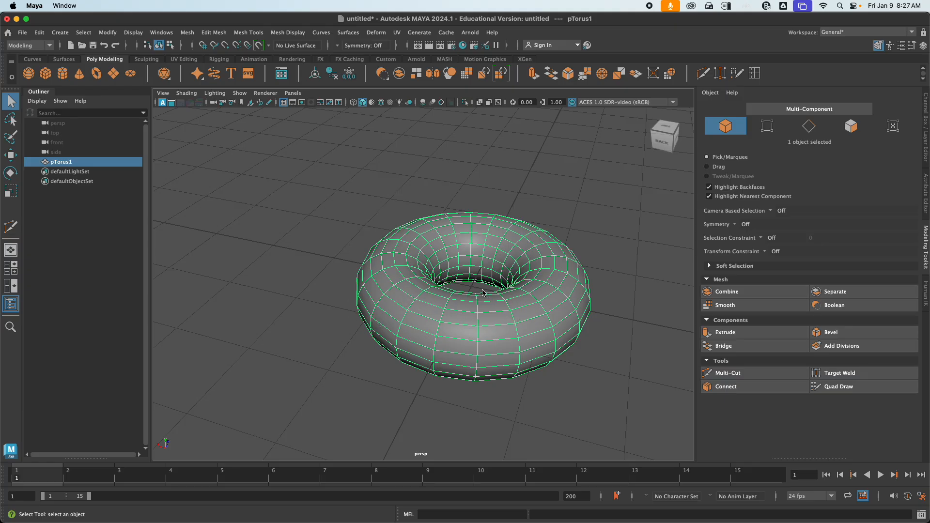
Delete the torus from the scene
alt+drag(456, 343, 447, 304)
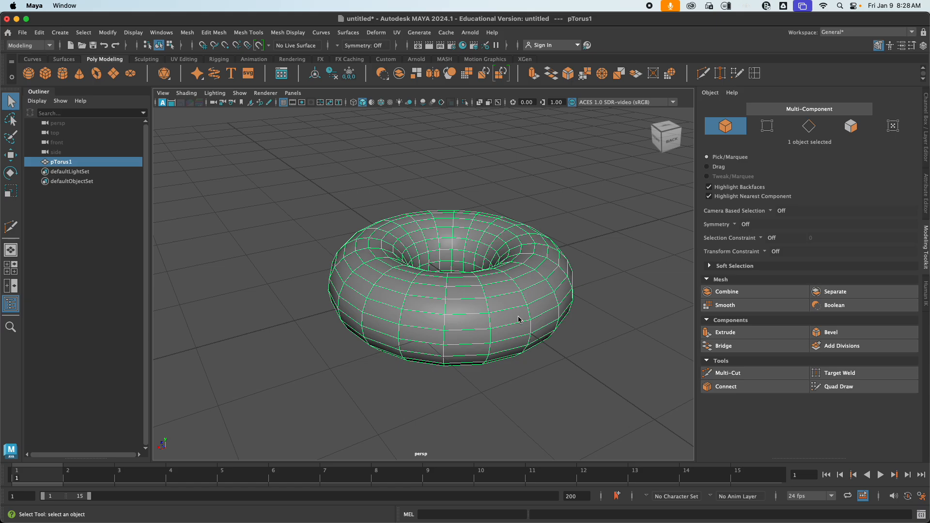
alt+drag(511, 327, 489, 335)
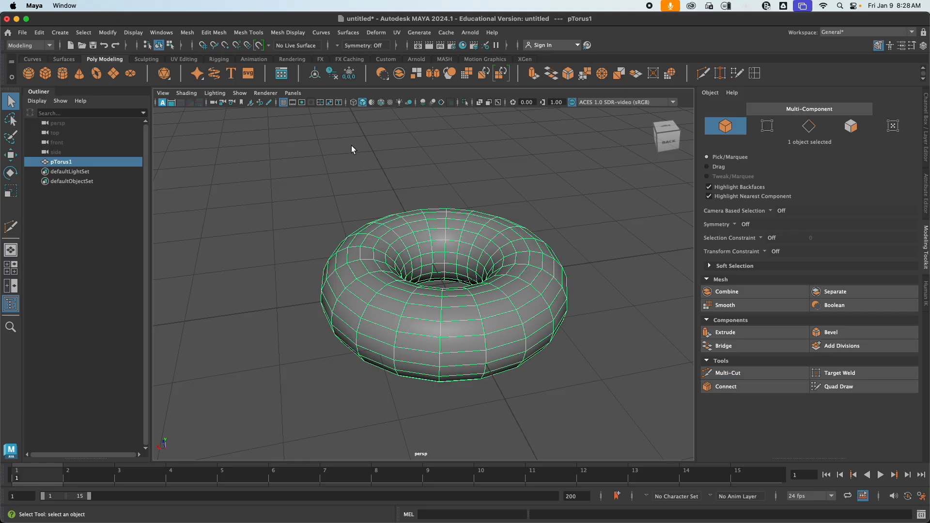
key(Delete)
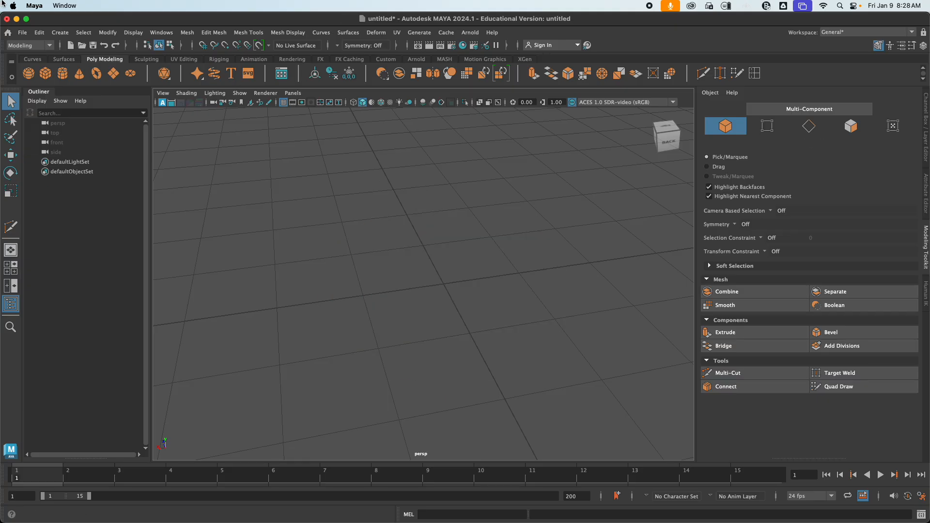
Create a polygon cube at the center of the grid and frame it closely
click(45, 73)
alt+drag(480, 262, 528, 309)
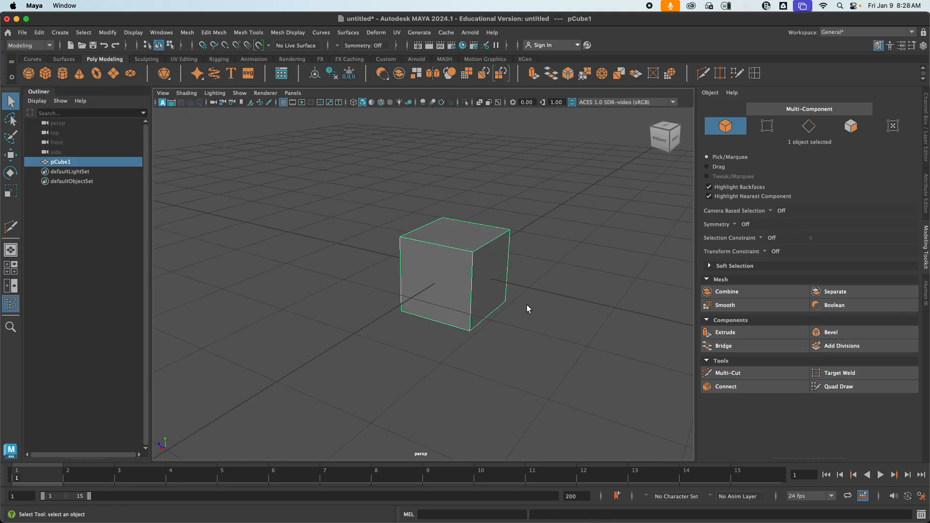
scroll(527, 305, up, 4)
alt+middle_drag(552, 251, 500, 263)
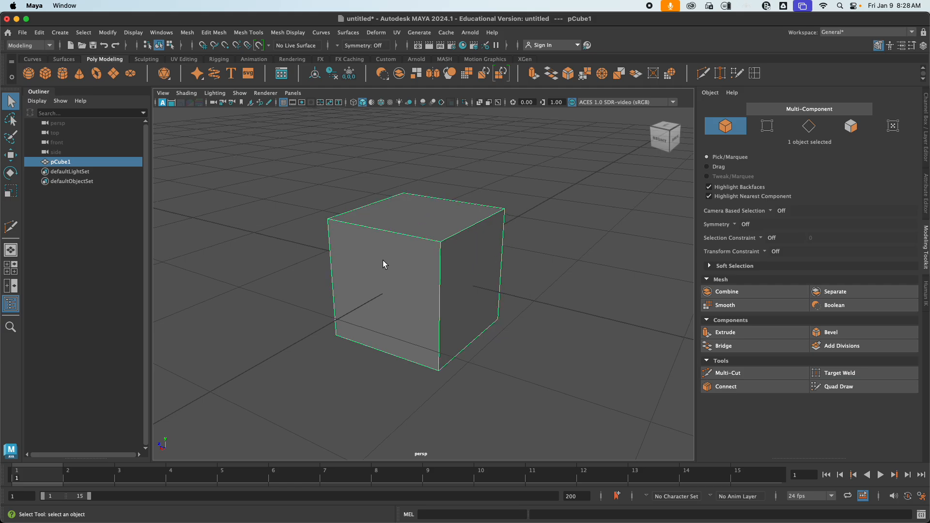
Preview the selected cube in smooth mesh display and return it to the unsmoothed display
click(563, 318)
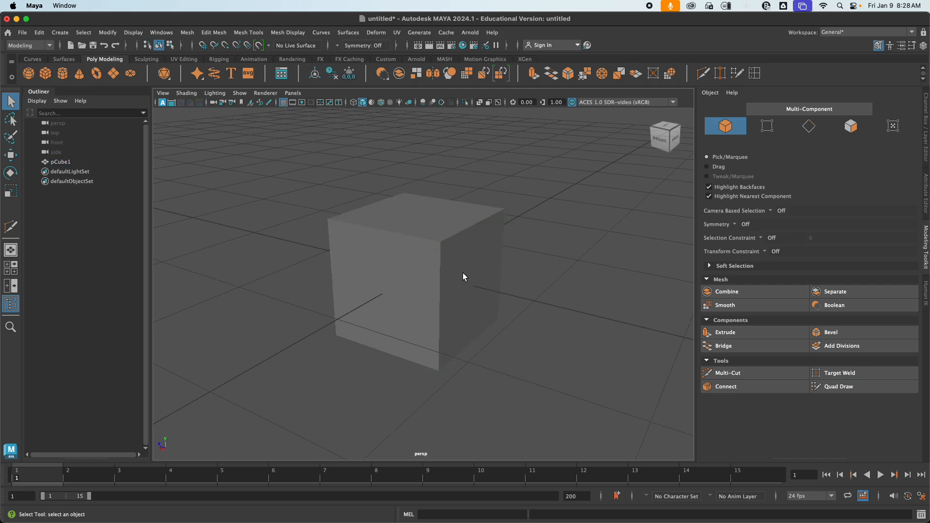
click(463, 277)
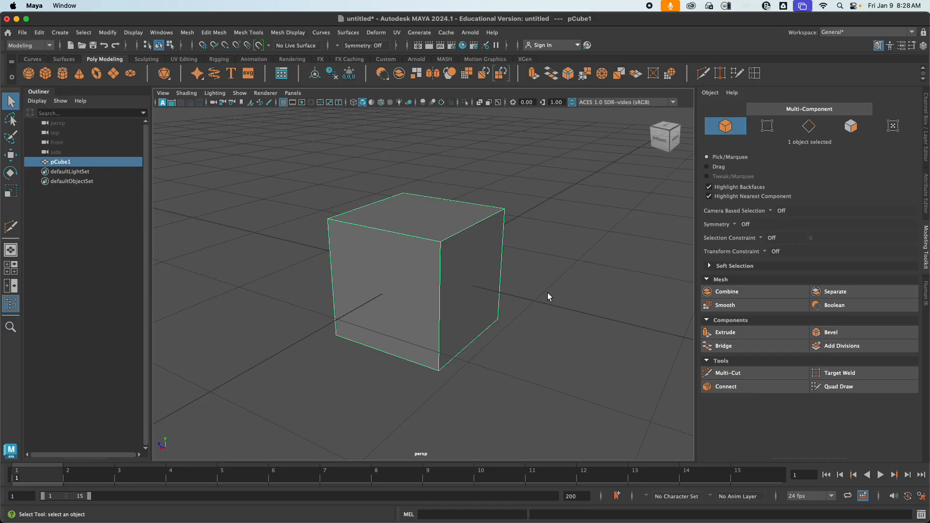
key(3)
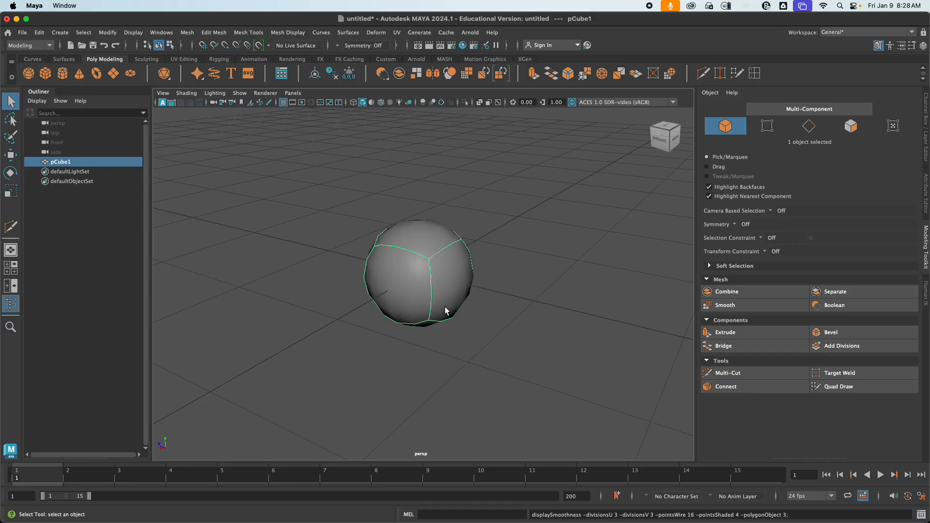
key(1)
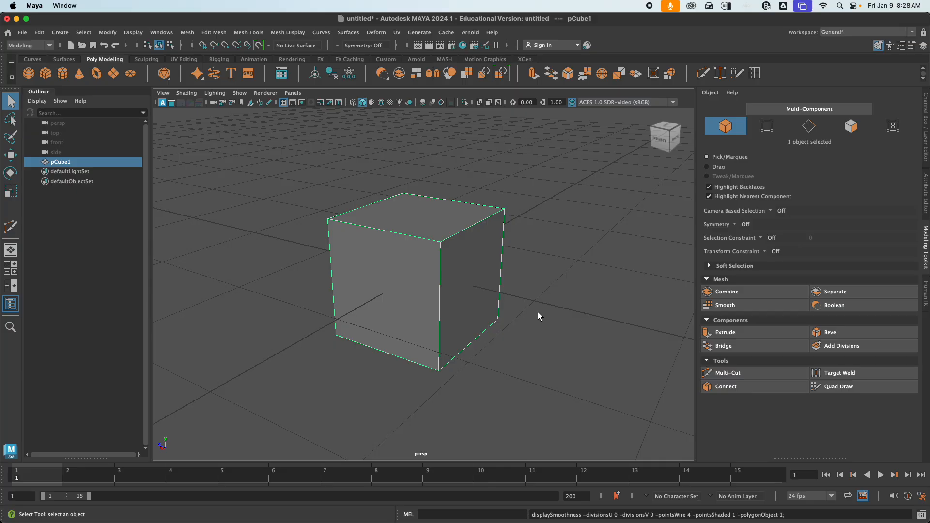
Insert an edge loop through the cube's front and top faces with the Insert Edge Loop tool, and undo it
click(302, 34)
mouse_move(258, 34)
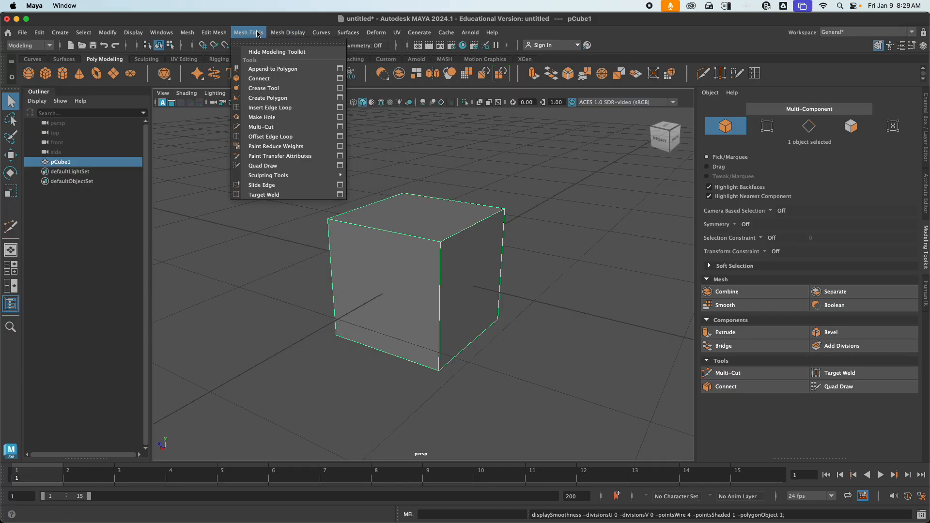
click(274, 108)
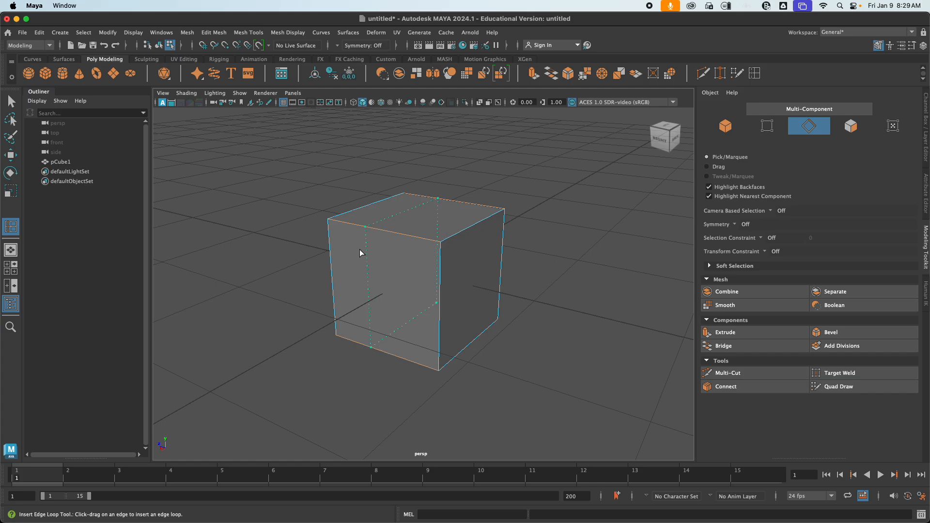
click(385, 256)
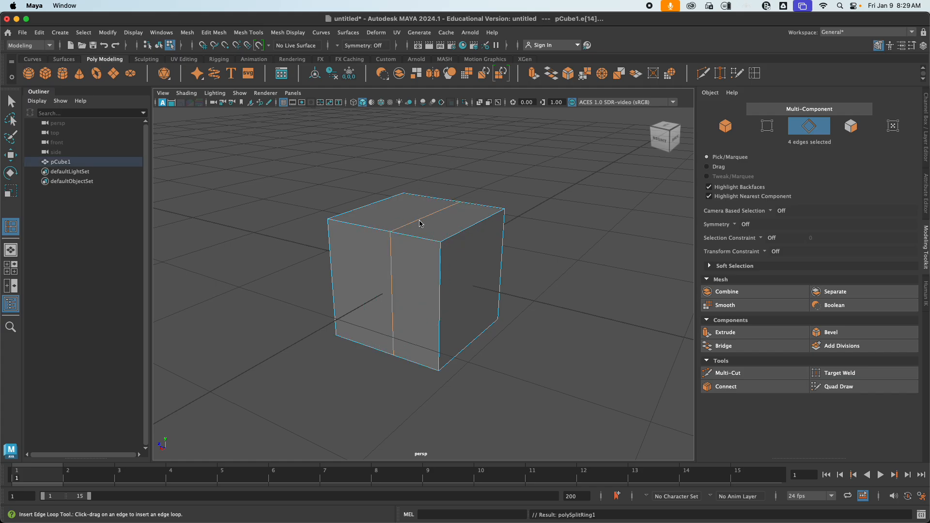
key(ctrl+z)
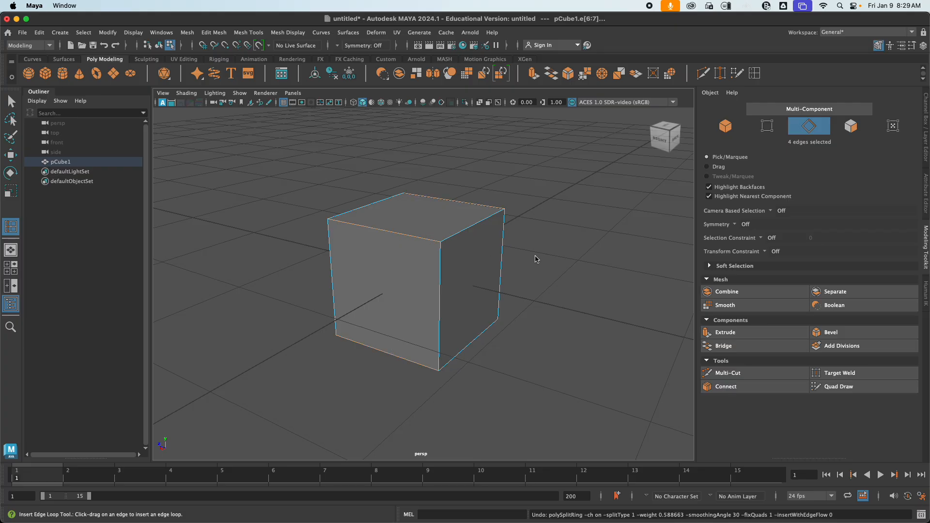
click(565, 323)
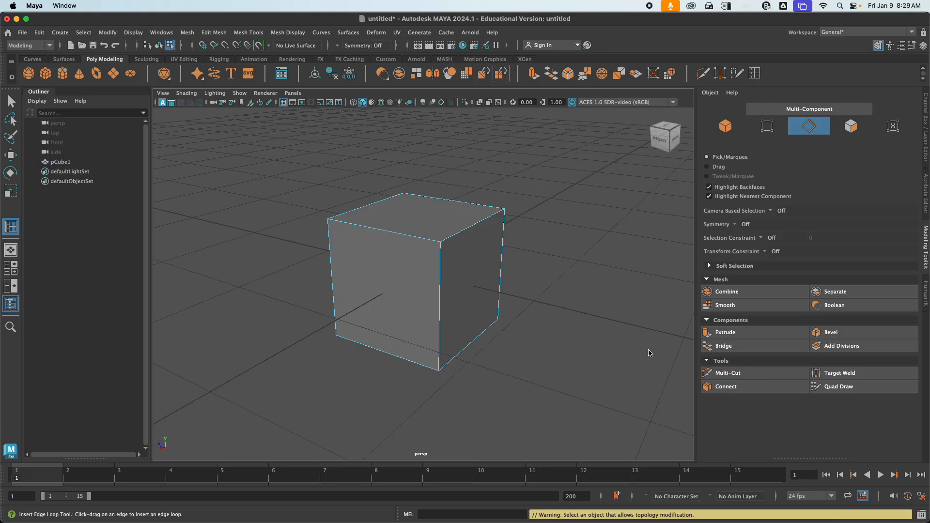
right_drag(417, 207, 459, 194)
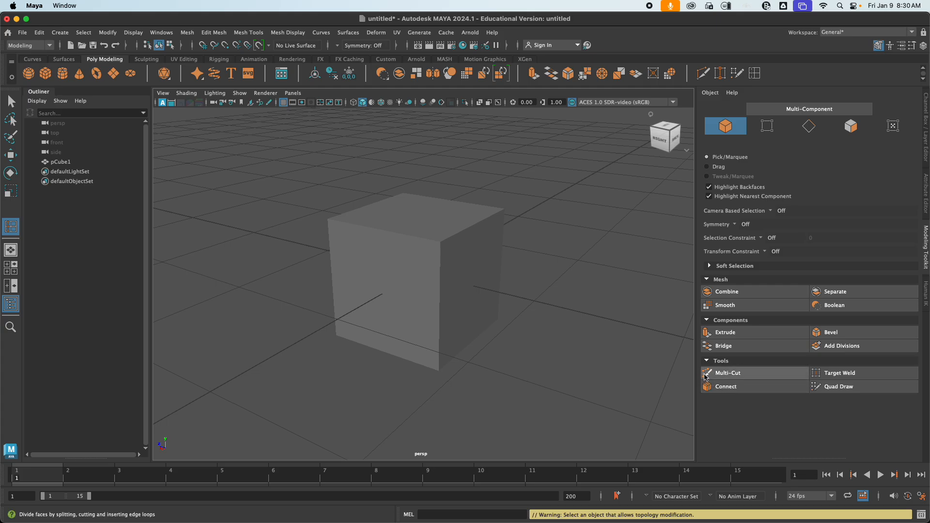
click(725, 373)
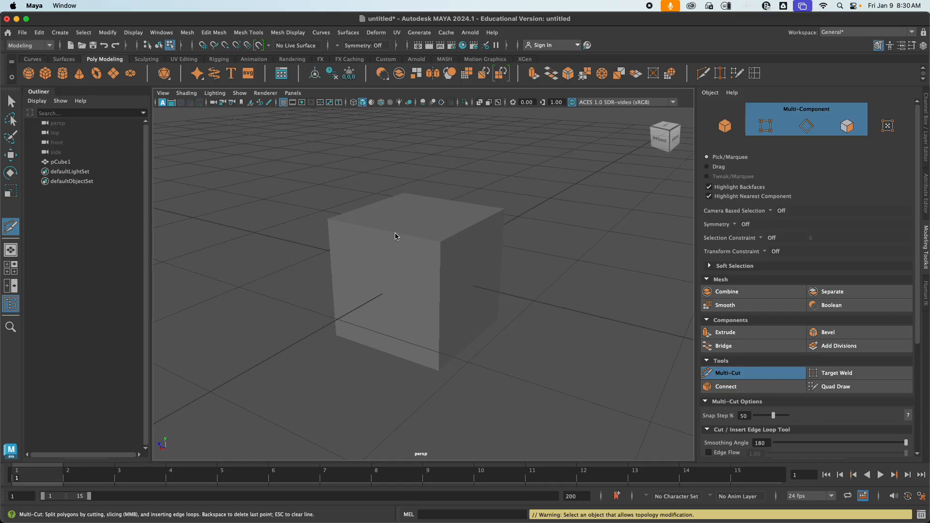
key(q)
click(453, 246)
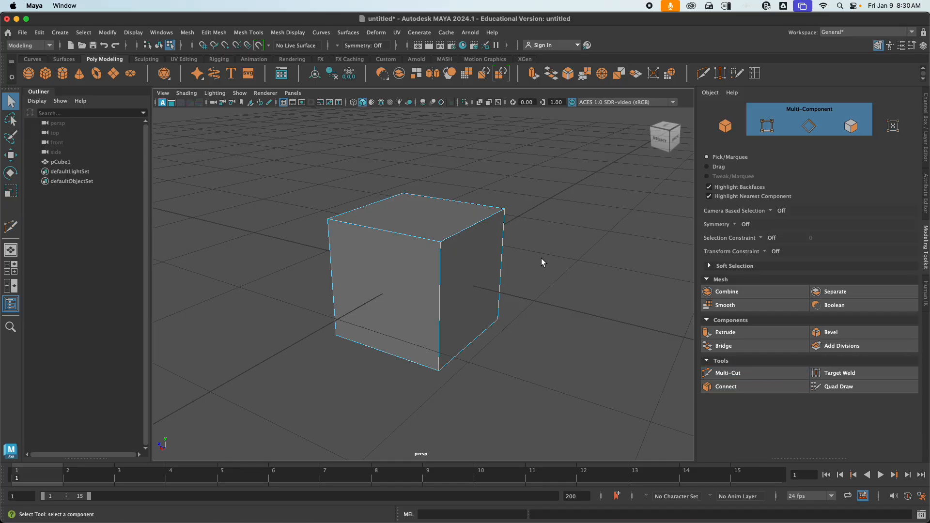
right_drag(483, 246, 526, 246)
right_drag(442, 234, 490, 220)
click(519, 212)
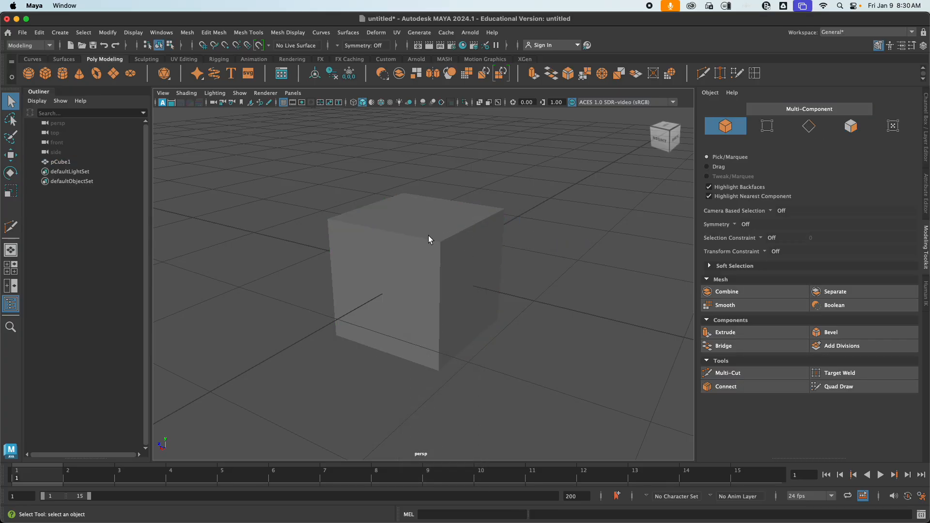
Select the cube in object mode and activate the Multi-Cut tool on it
click(428, 236)
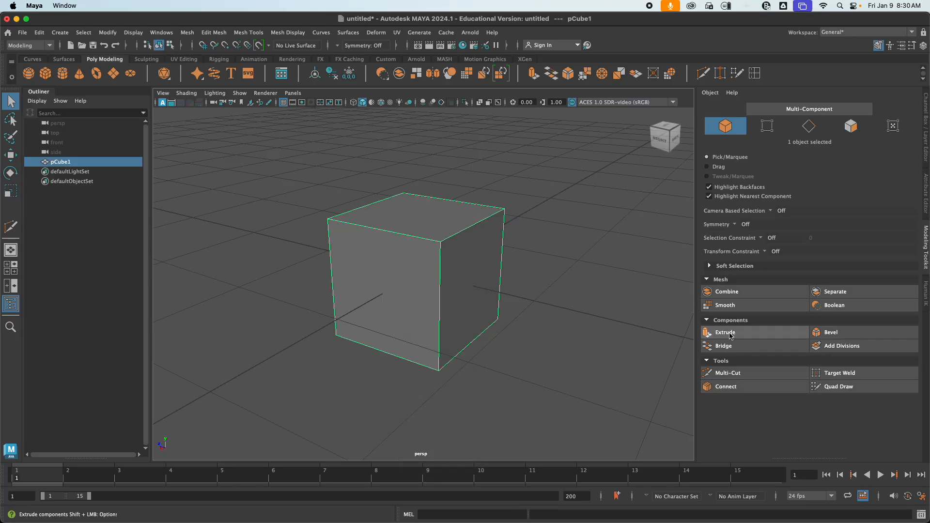
click(746, 375)
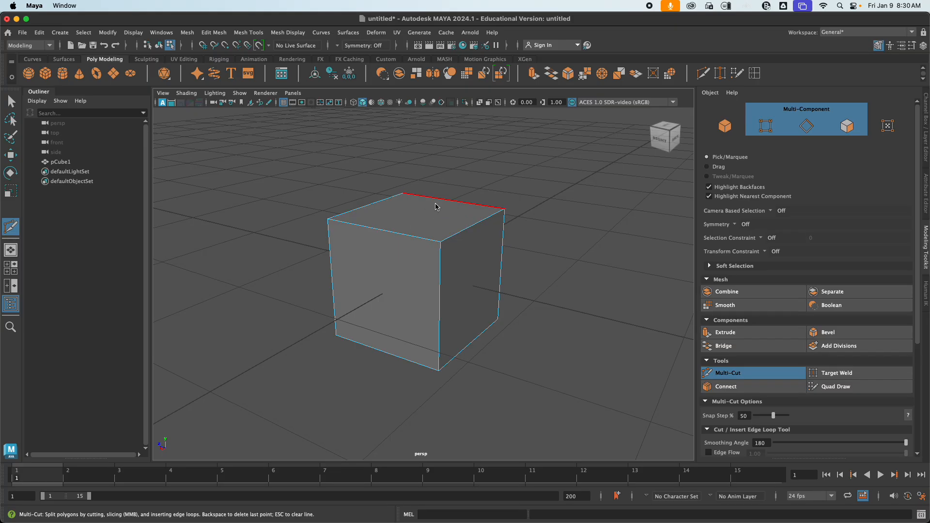
Cut a path through three interior points of the cube's top face, connecting two adjacent corners
click(403, 193)
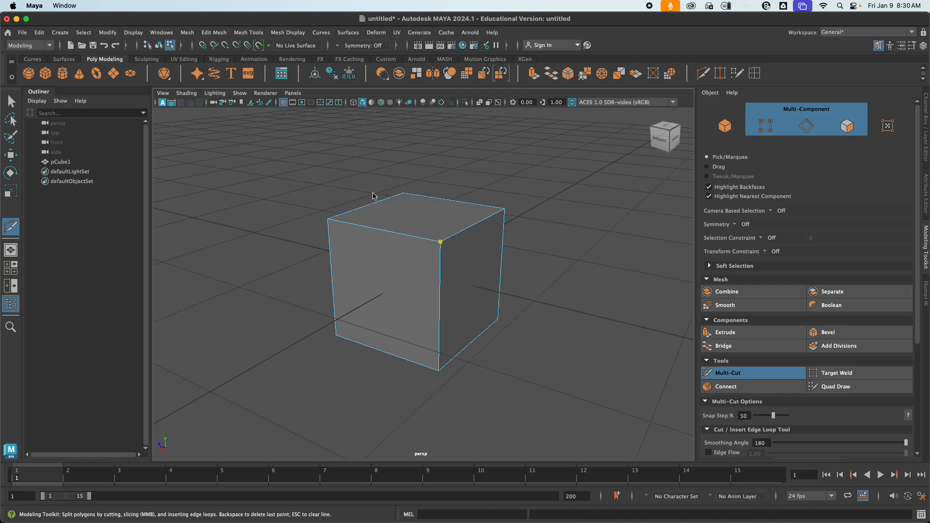
click(422, 223)
click(399, 216)
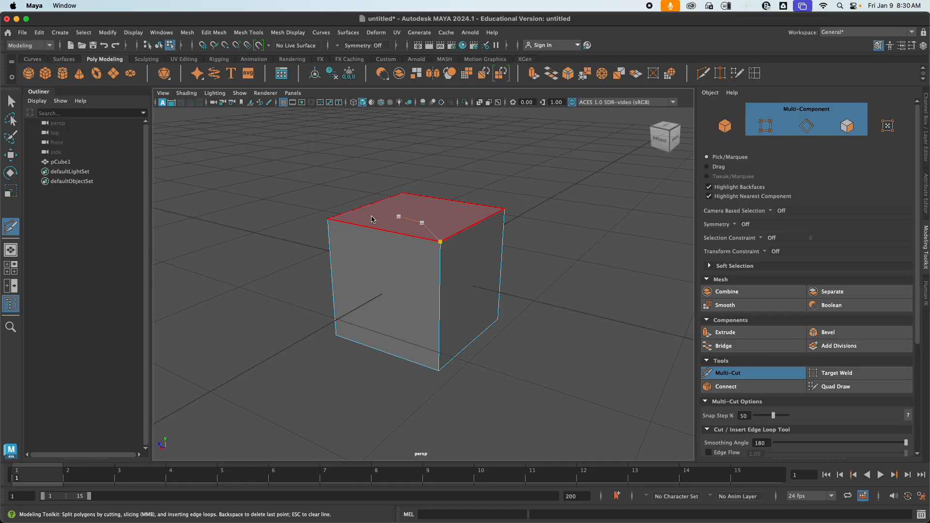
click(369, 218)
click(327, 219)
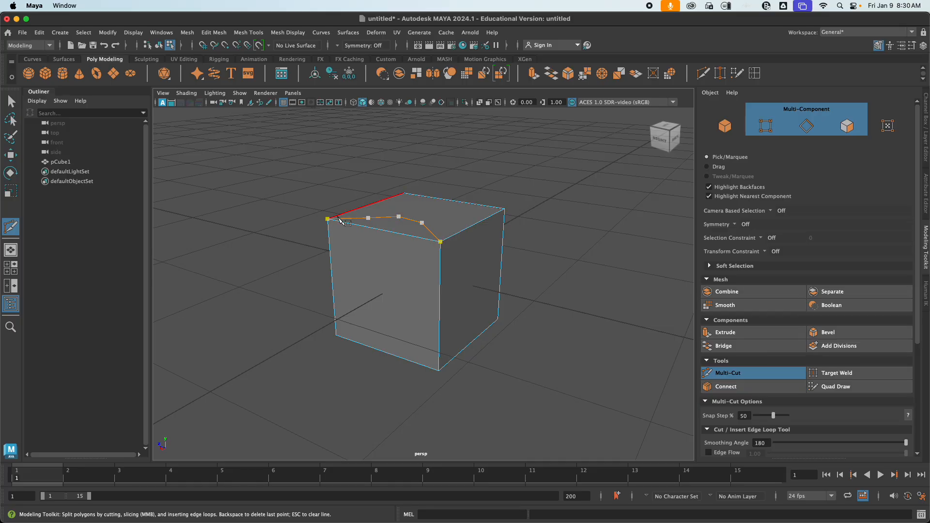
key(Return)
alt+drag(466, 240, 369, 242)
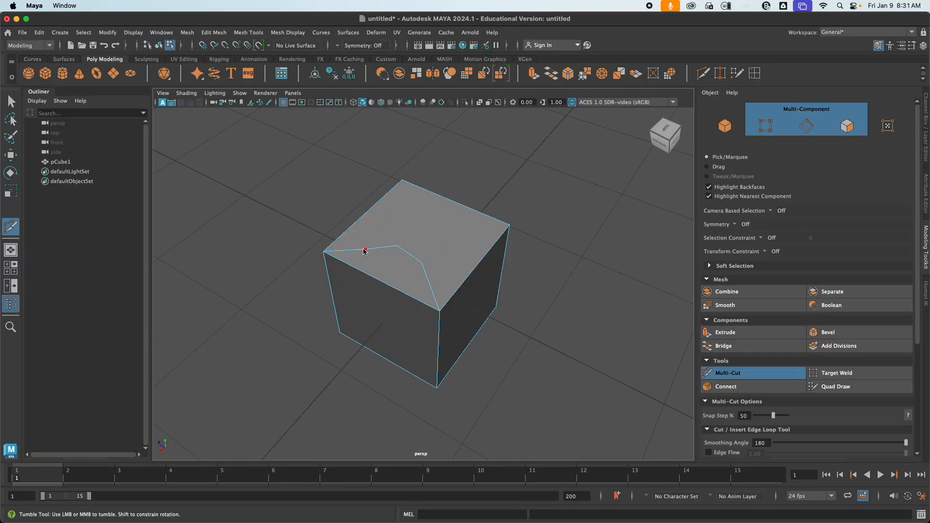
Undo the multi-point cut on the cube's top face
click(397, 246)
key(super+z)
alt+drag(471, 305, 473, 272)
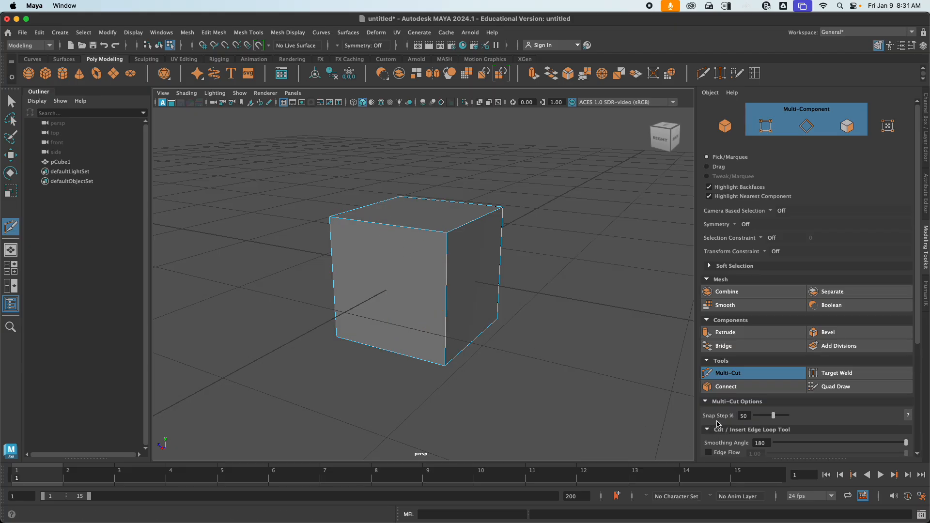
Set the Multi-Cut snap step to 10%
click(745, 416)
text(10)
key(Return)
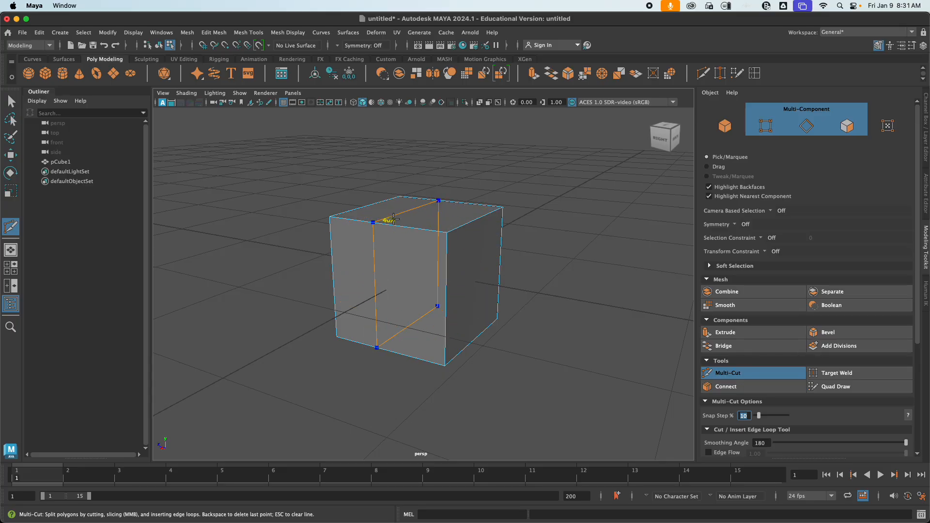
Set the Multi-Cut snap step to 50% and insert a centred edge loop around the cube in each of its three directions
double_click(738, 418)
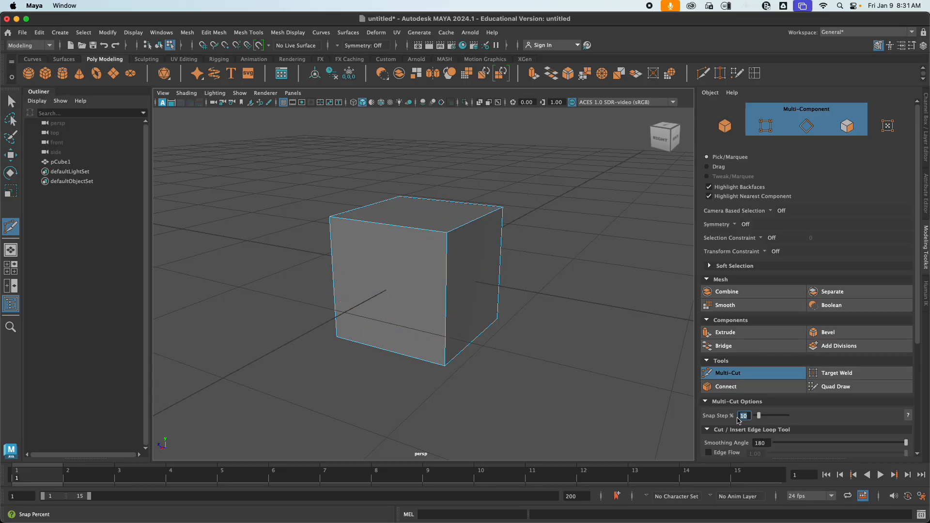
text(50)
key(Return)
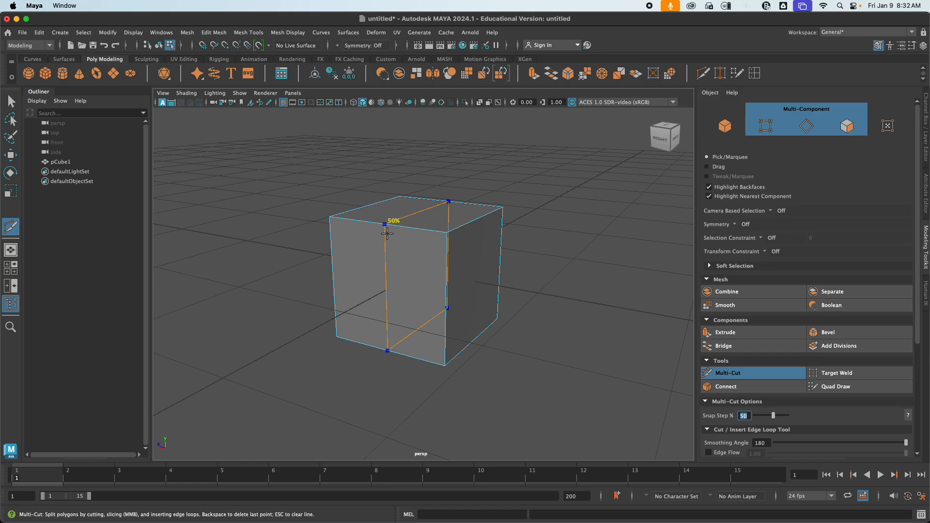
ctrl+click(387, 233)
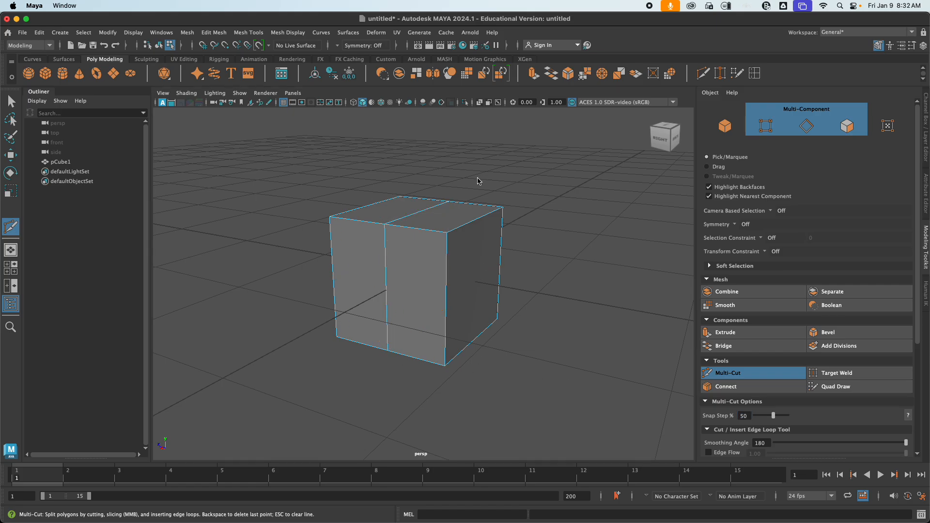
ctrl+click(464, 282)
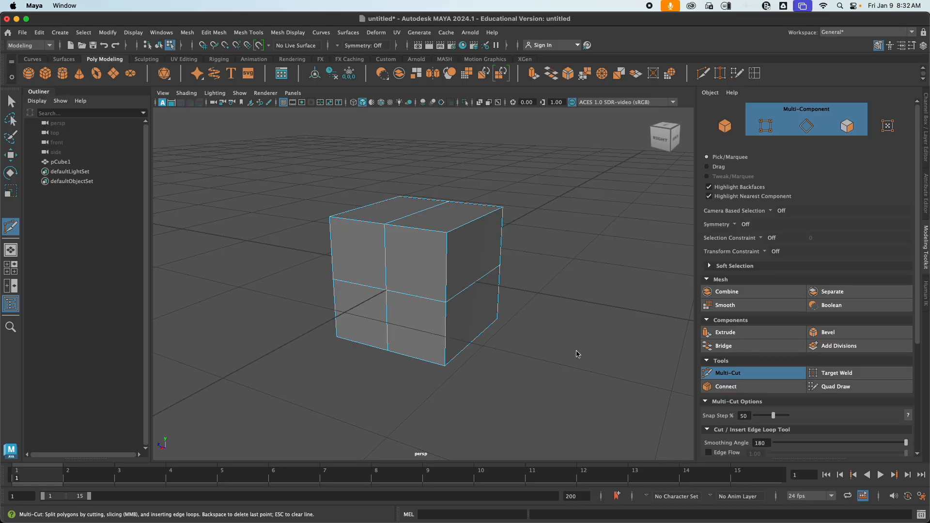
ctrl+click(477, 221)
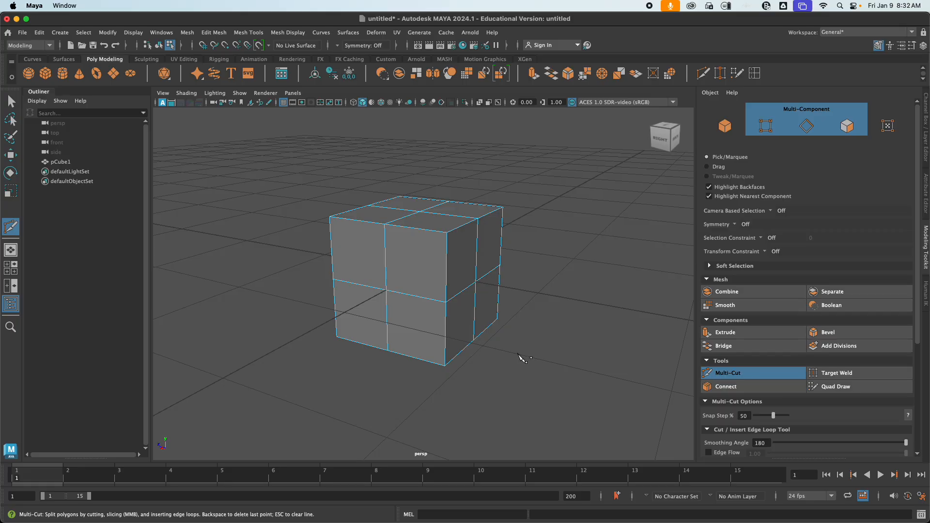
click(756, 378)
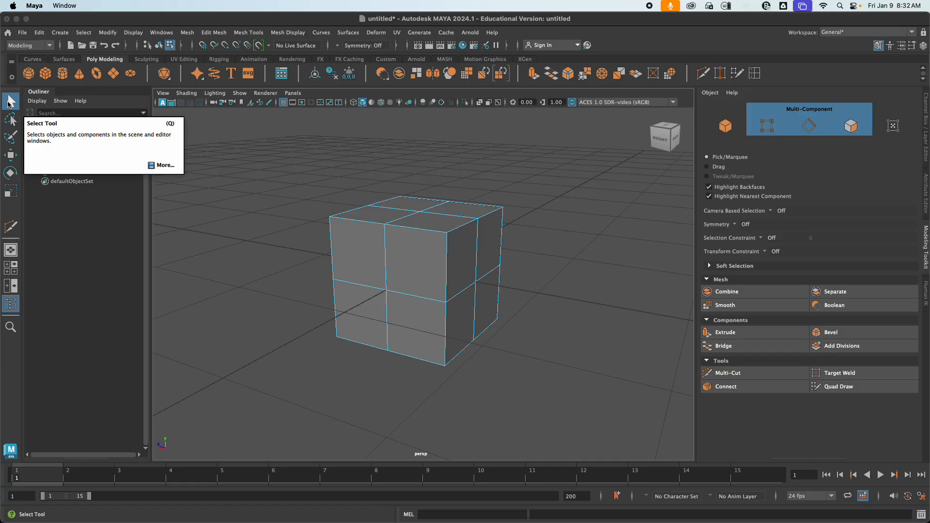
Return the cube to object mode with the Select tool and select the whole cube
right_drag(464, 246, 518, 237)
click(420, 255)
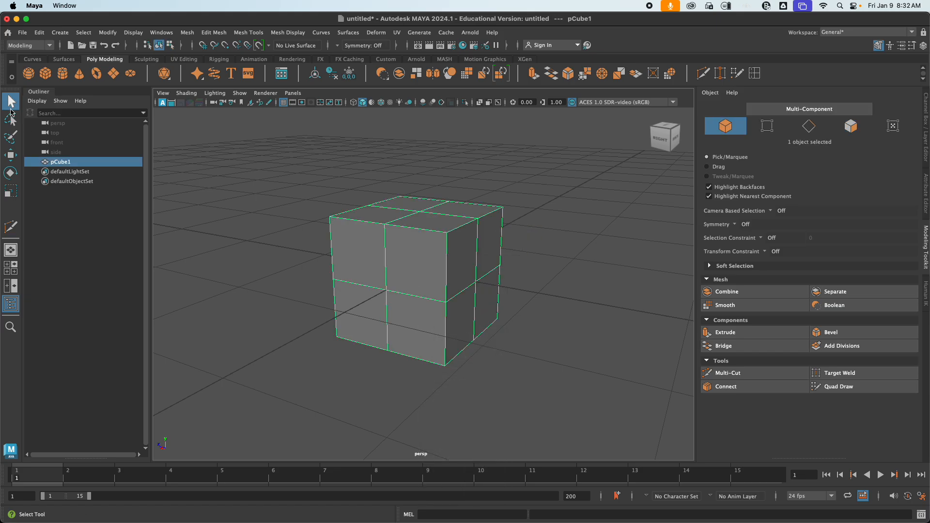
click(556, 331)
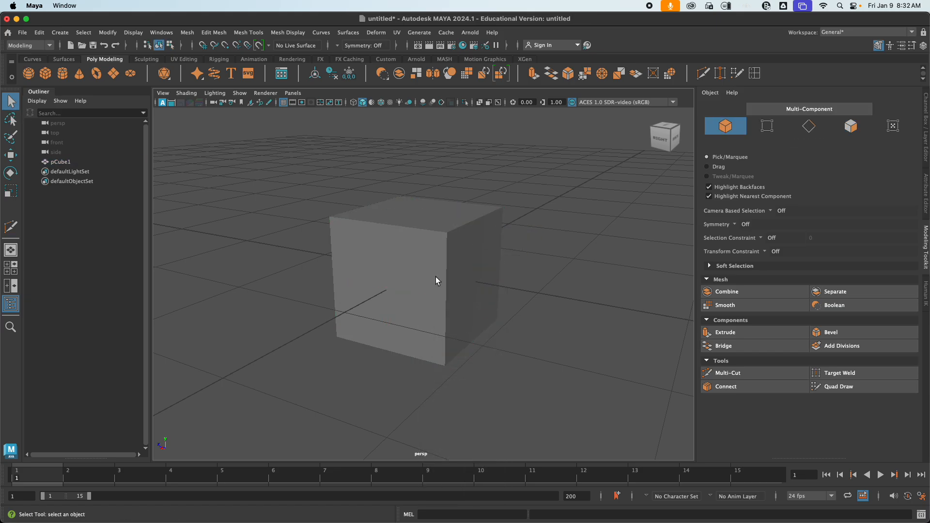
click(435, 277)
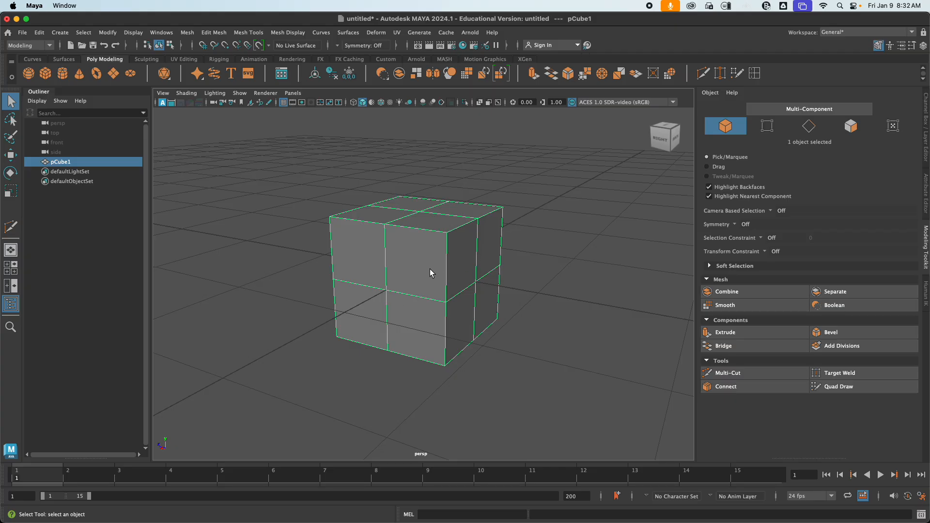
Preview the subdivided cube in smooth mesh display and restore its unsmoothed display
key(3)
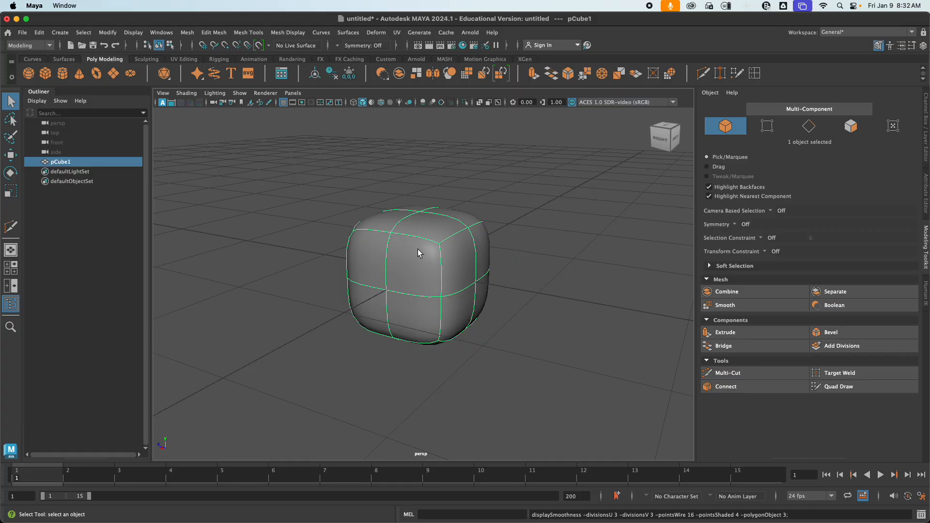
key(1)
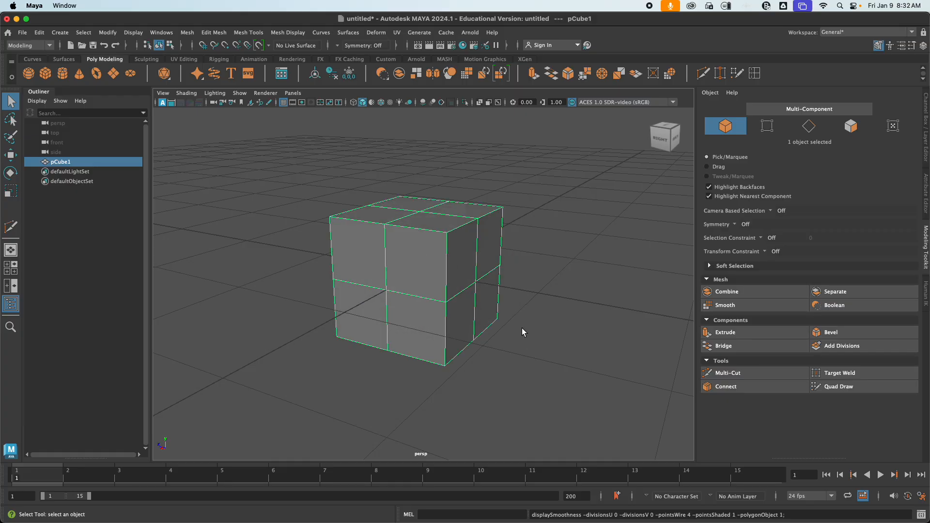
alt+drag(522, 328, 501, 338)
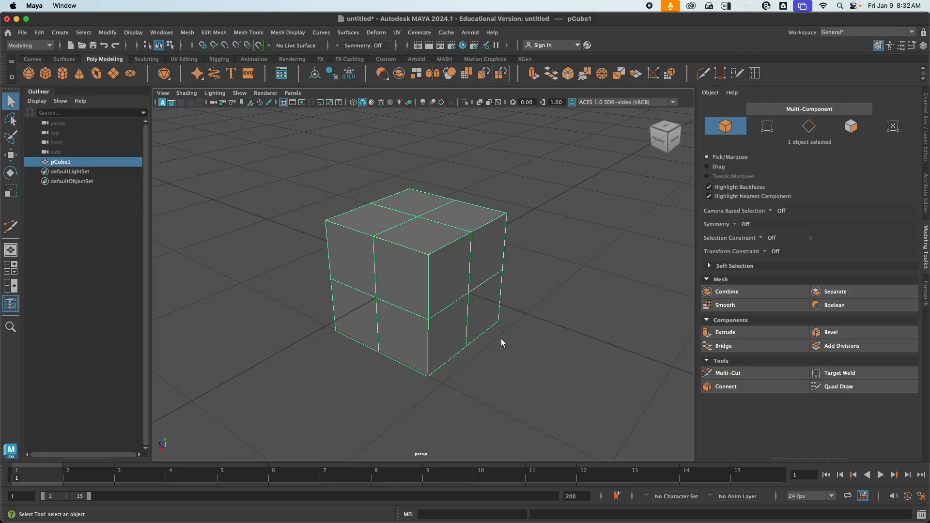